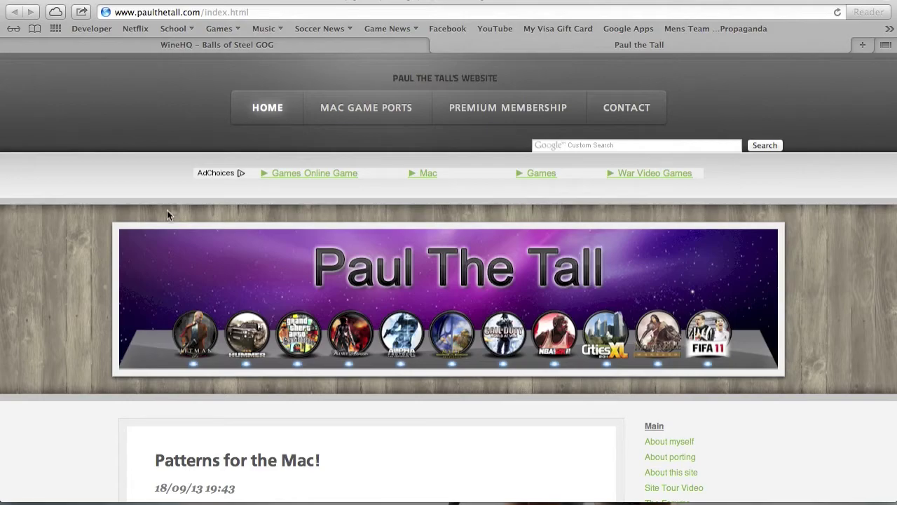
Look through the news posts, sidebar links and navigation on the Paul the Tall home page.
{"action": "scroll", "coordinate": [136, 386], "scroll_direction": "down", "scroll_amount": 10}
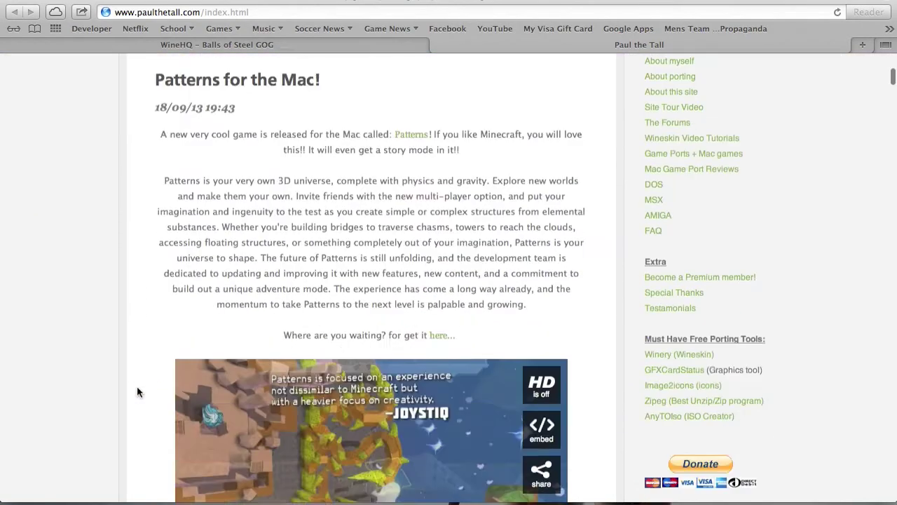
{"action": "scroll", "coordinate": [110, 247], "scroll_direction": "down", "scroll_amount": 20}
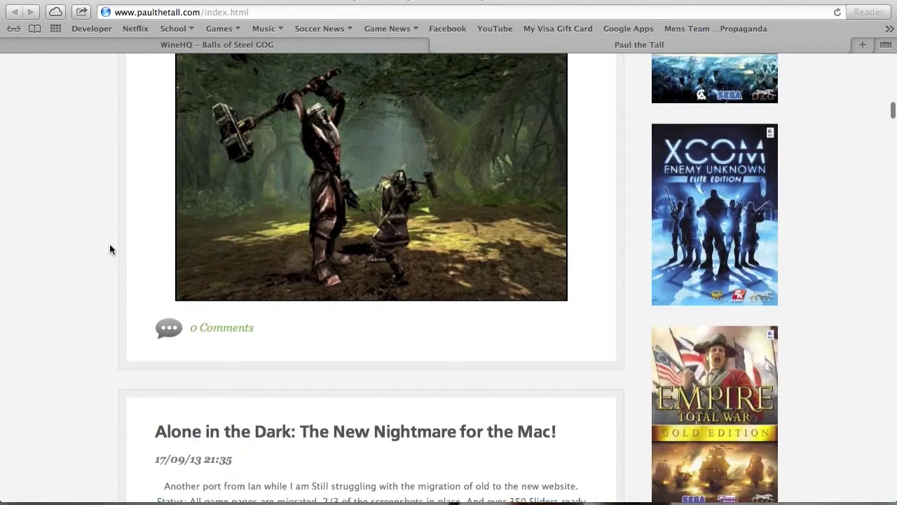
{"action": "scroll", "coordinate": [110, 249], "scroll_direction": "up", "scroll_amount": 15}
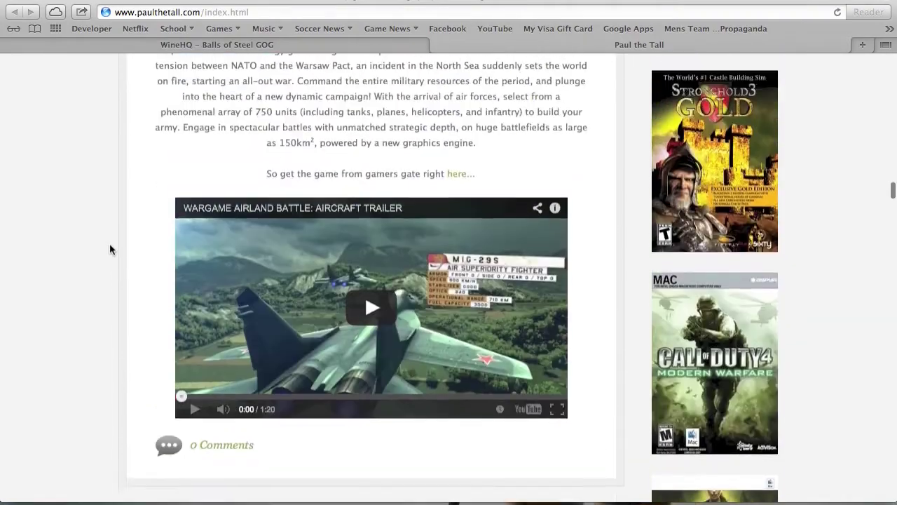
{"action": "scroll", "coordinate": [109, 249], "scroll_direction": "up", "scroll_amount": 15}
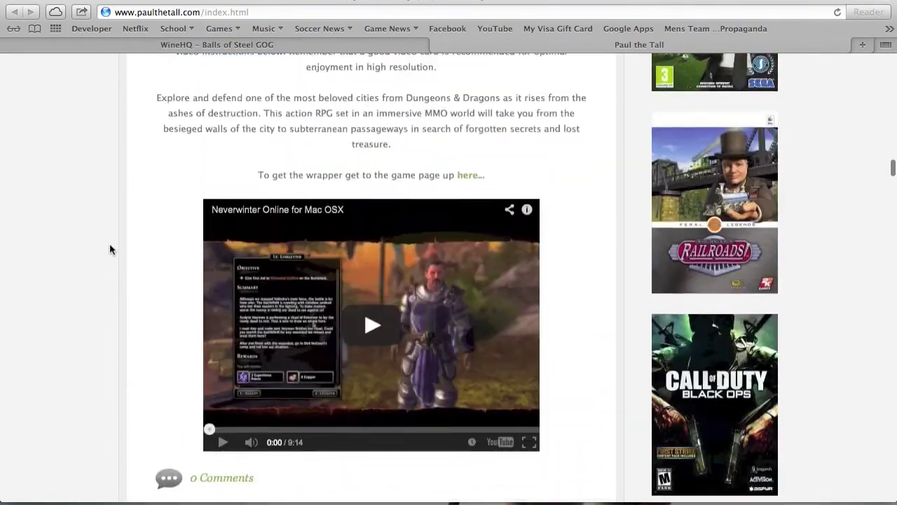
{"action": "scroll", "coordinate": [114, 260], "scroll_direction": "up", "scroll_amount": 15}
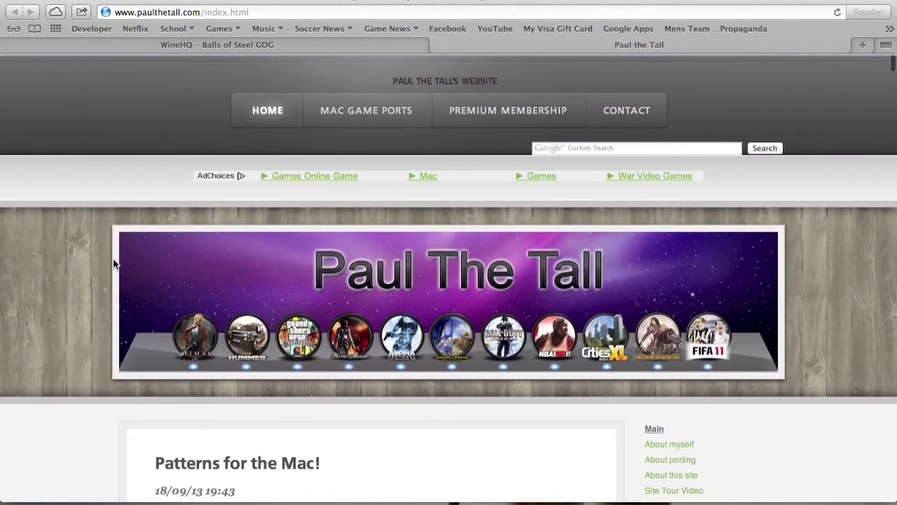
{"action": "scroll", "coordinate": [114, 263], "scroll_direction": "down", "scroll_amount": 3}
{"action": "scroll", "coordinate": [113, 259], "scroll_direction": "up", "scroll_amount": 3}
{"action": "scroll", "coordinate": [113, 259], "scroll_direction": "down", "scroll_amount": 10}
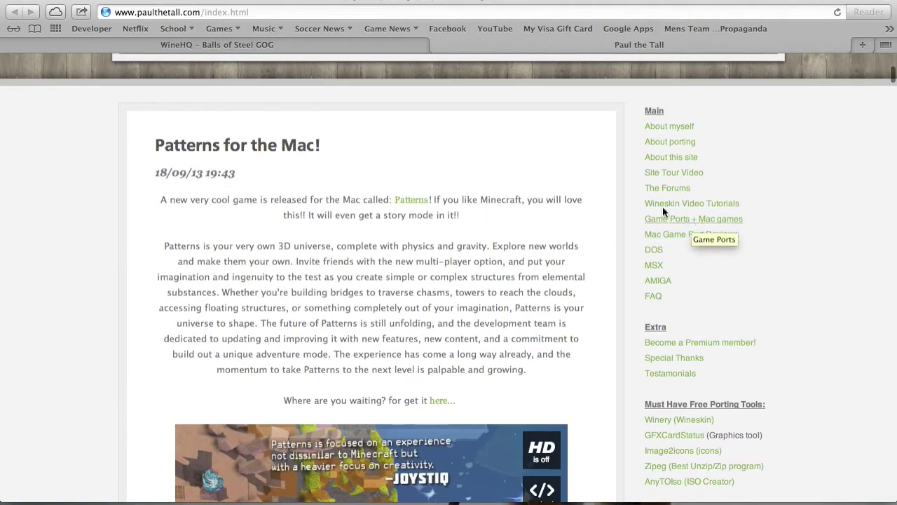
{"action": "scroll", "coordinate": [436, 141], "scroll_direction": "up", "scroll_amount": 11}
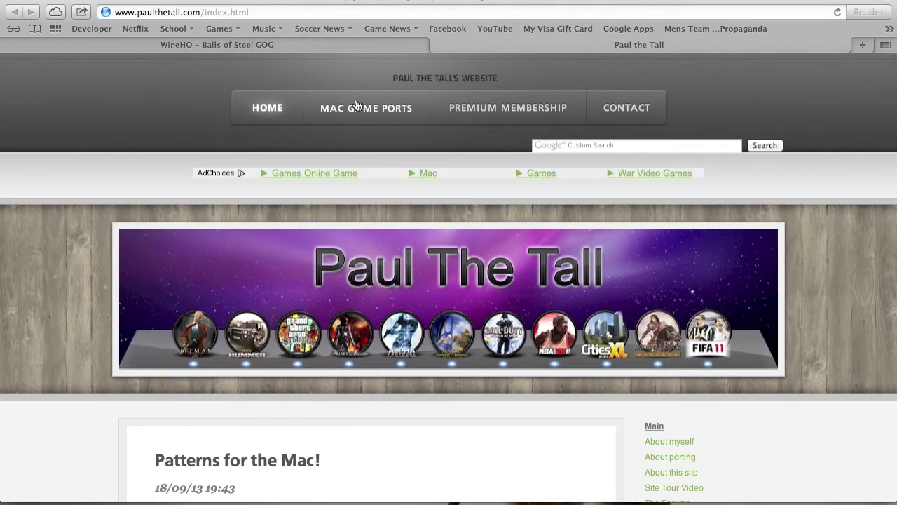
{"action": "scroll", "coordinate": [343, 234], "scroll_direction": "down", "scroll_amount": 1}
{"action": "scroll", "coordinate": [344, 230], "scroll_direction": "down", "scroll_amount": 6}
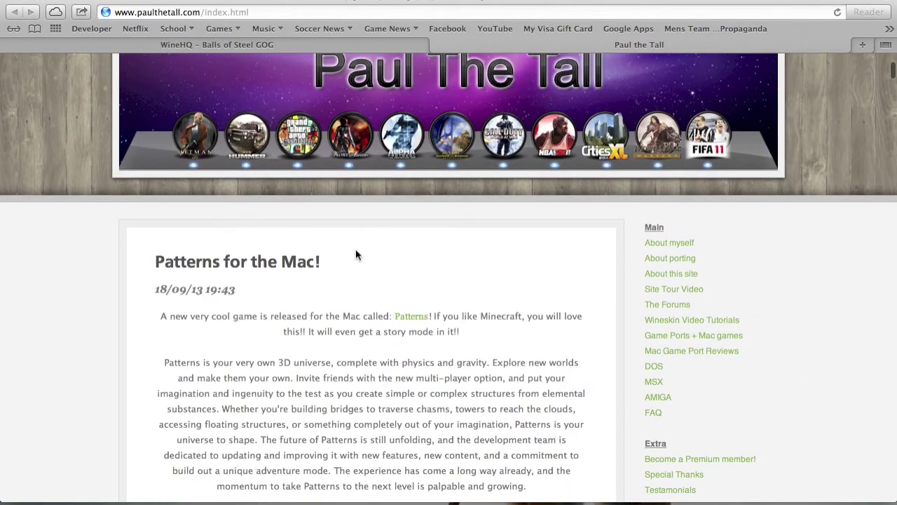
Open the Mac Game Ports page and bring up its RPG category's game list in a new tab.
{"action": "scroll", "coordinate": [355, 251], "scroll_direction": "up", "scroll_amount": 6}
{"action": "left_click", "coordinate": [363, 110]}
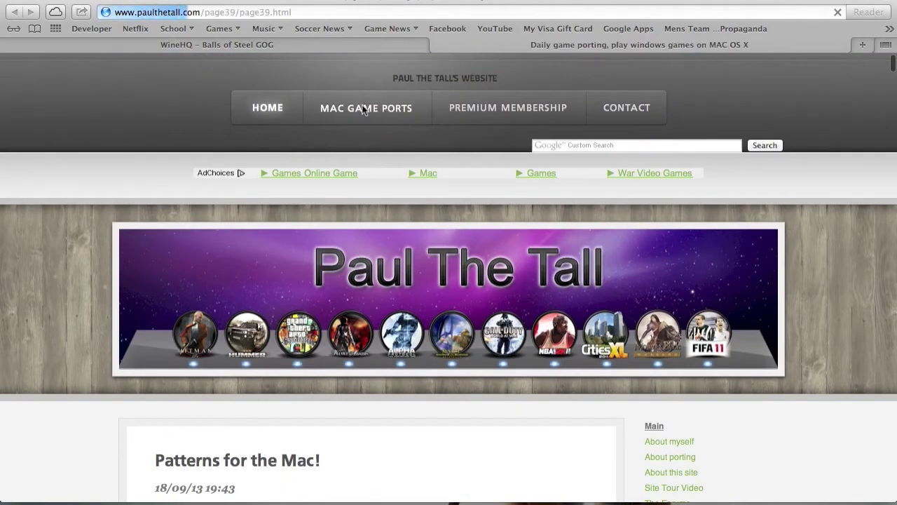
{"action": "scroll", "coordinate": [337, 354], "scroll_direction": "down", "scroll_amount": 12}
{"action": "scroll", "coordinate": [336, 357], "scroll_direction": "down", "scroll_amount": 7}
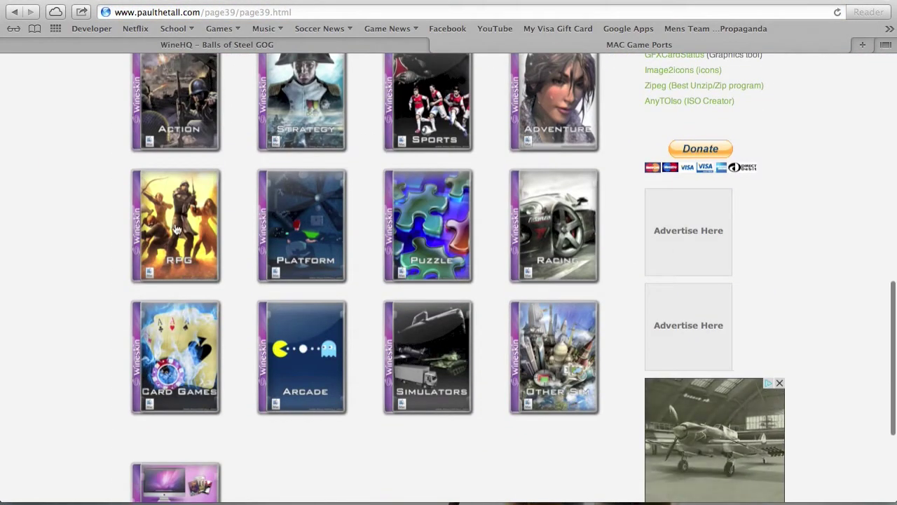
{"action": "key", "text": "super+t"}
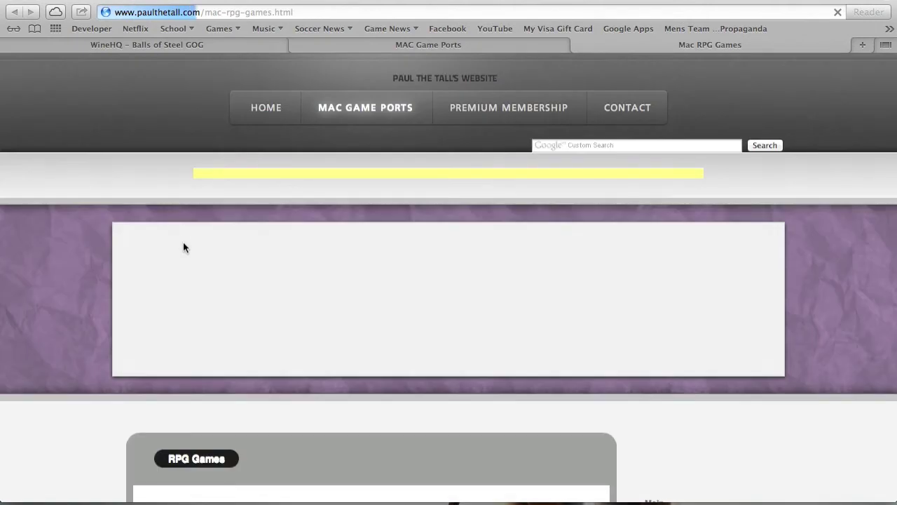
{"action": "scroll", "coordinate": [183, 253], "scroll_direction": "down", "scroll_amount": 5}
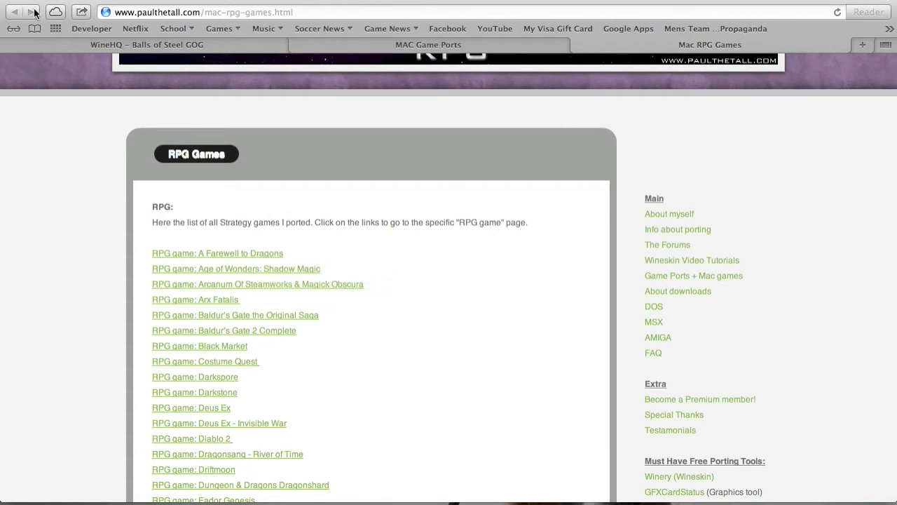
Switch to the desktop and inspect the Age of Wonders 2.7z archive and the extracted Age of Wonders 2 wrapper.
{"action": "left_click", "coordinate": [107, 4]}
{"action": "left_click", "coordinate": [25, 3]}
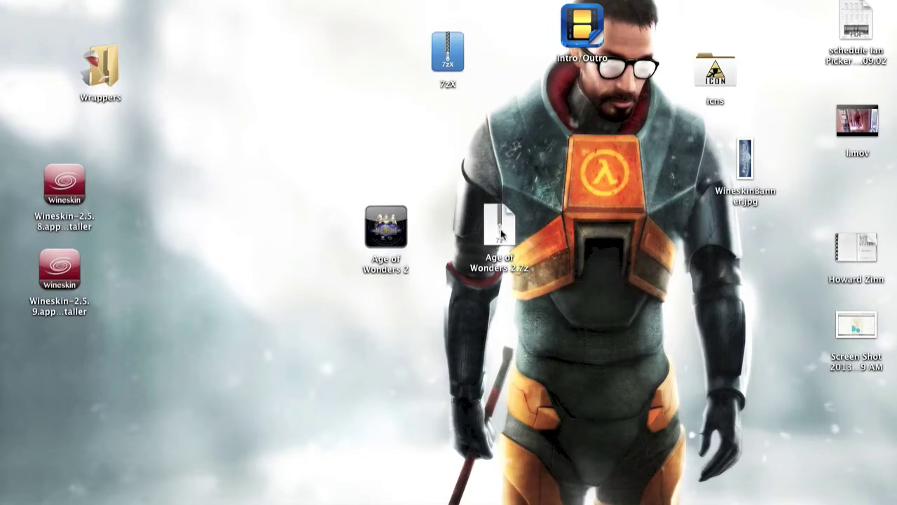
{"action": "left_click", "coordinate": [501, 230]}
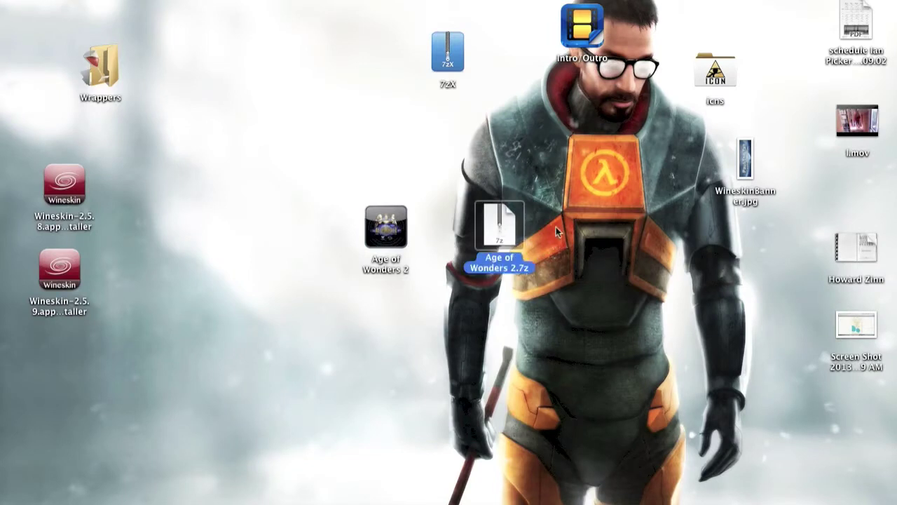
{"action": "left_click", "coordinate": [574, 228]}
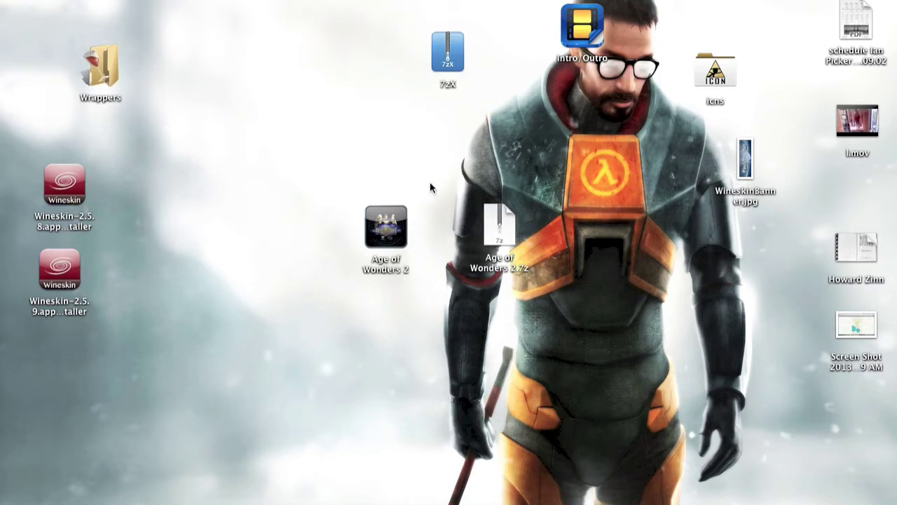
{"action": "left_click", "coordinate": [388, 225]}
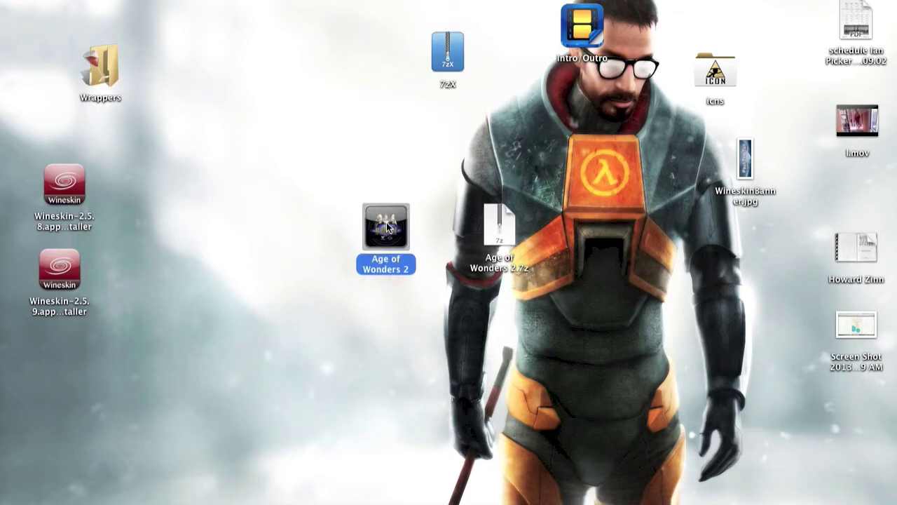
{"action": "key", "text": "space"}
{"action": "key", "text": "space"}
{"action": "left_click", "coordinate": [412, 378]}
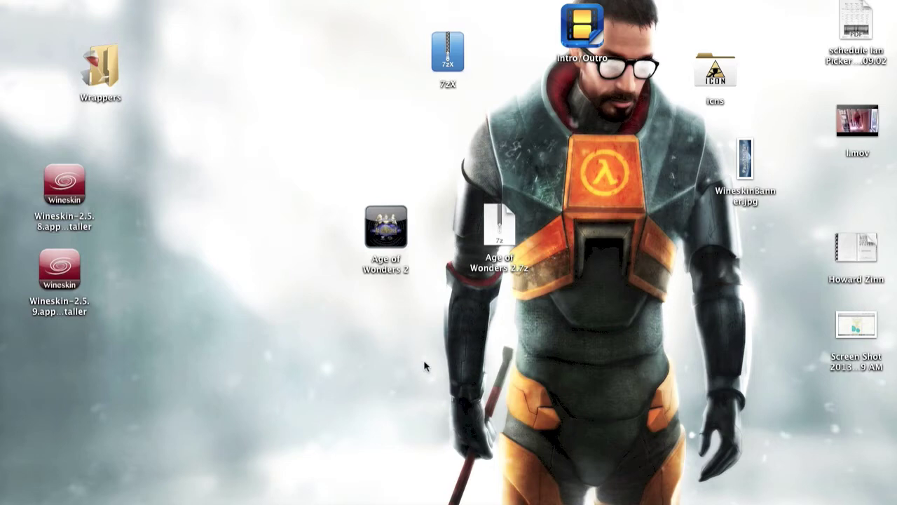
Return to the Safari window and open an empty tab.
{"action": "left_click", "coordinate": [268, 492]}
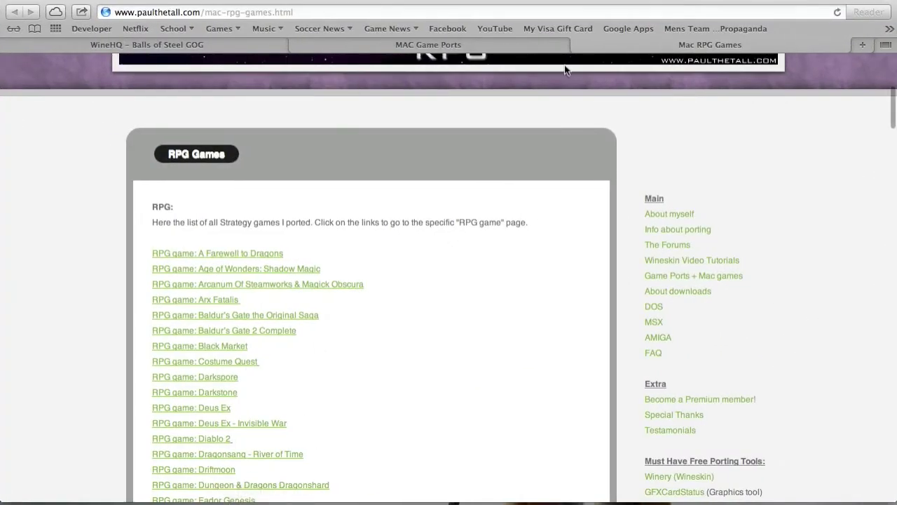
{"action": "left_click", "coordinate": [862, 46]}
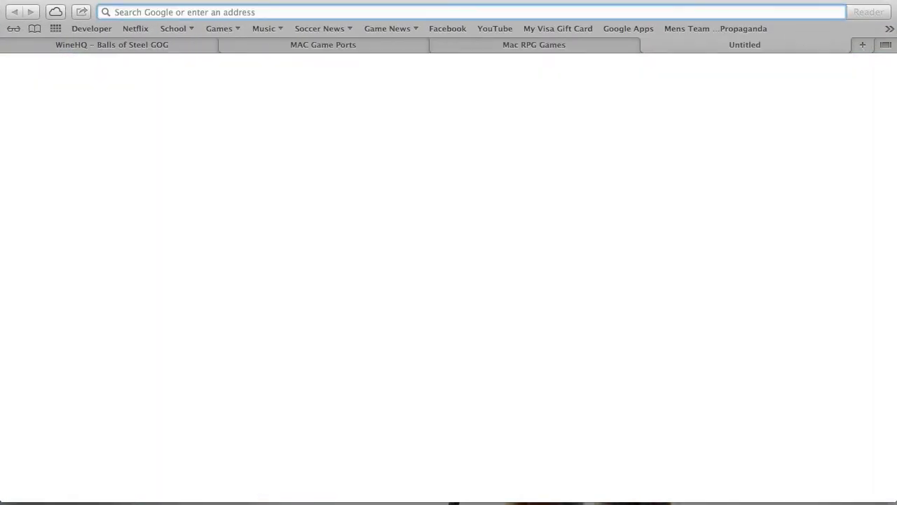
{"action": "type", "text": "goog"}
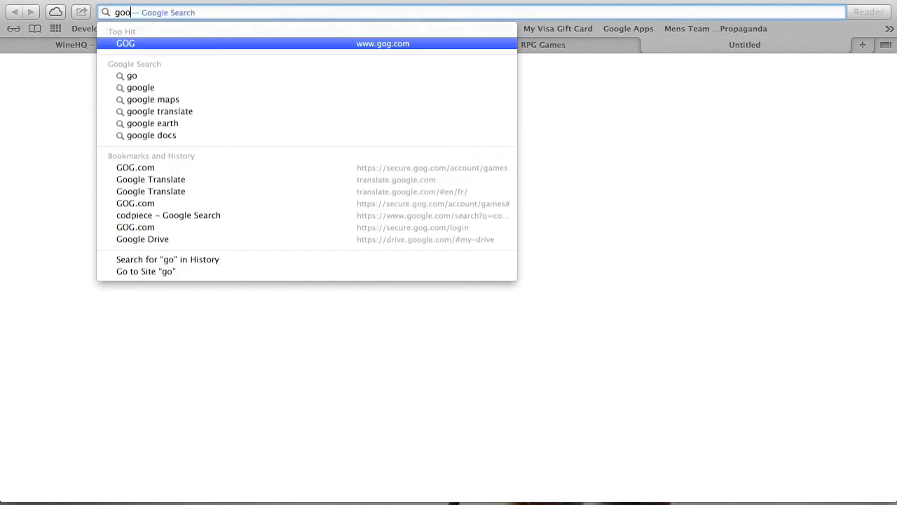
{"action": "key", "text": "BackSpace"}
{"action": "type", "text": ".com"}
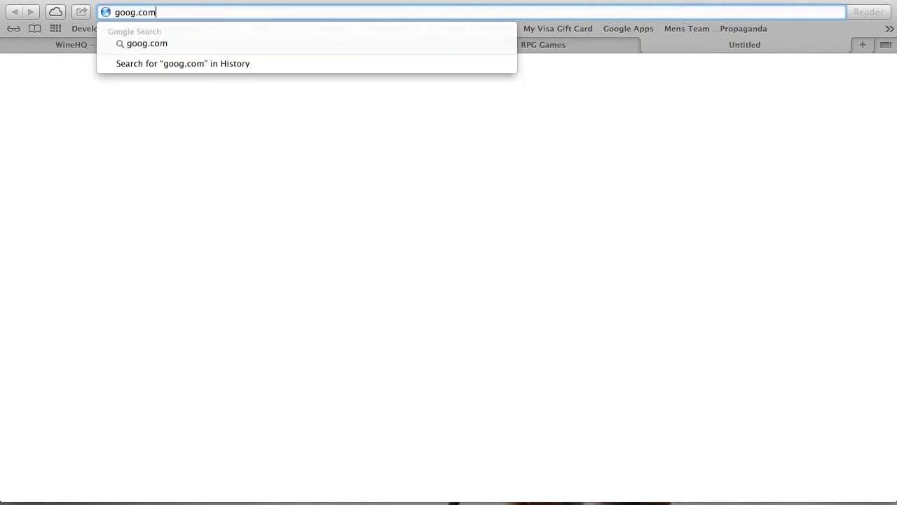
{"action": "key", "text": "BackSpace"}
{"action": "key", "text": "BackSpace"}
{"action": "key", "text": "BackSpace"}
{"action": "key", "text": "BackSpace"}
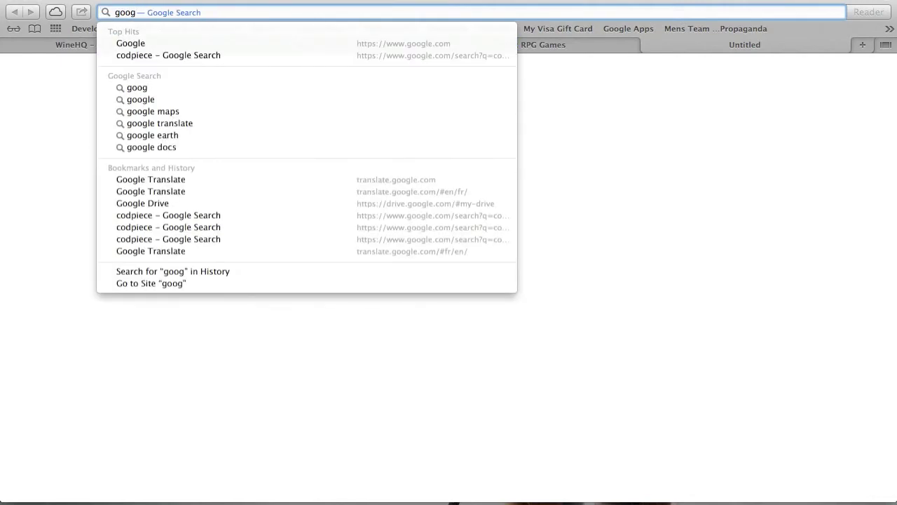
{"action": "key", "text": "BackSpace"}
{"action": "key", "text": "BackSpace"}
{"action": "key", "text": "BackSpace"}
{"action": "key", "text": "BackSpace"}
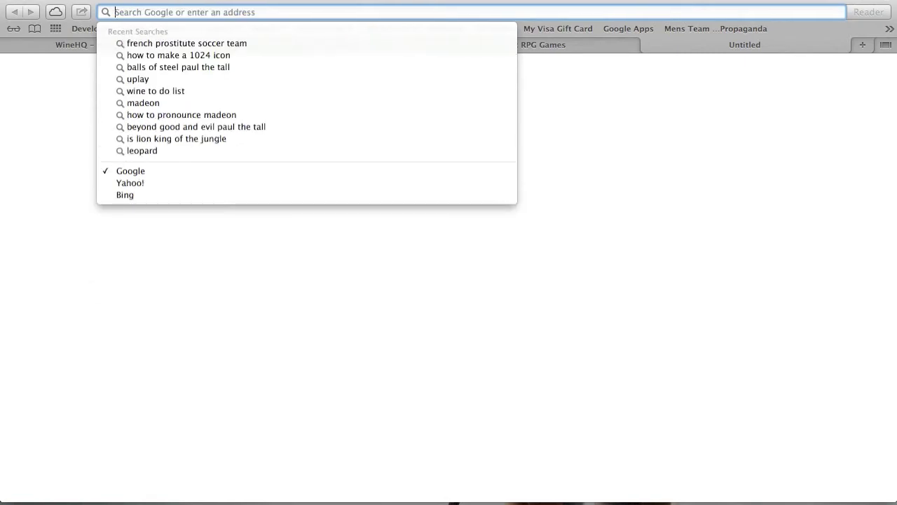
Go to gog.com, search the store for "age of" and open the Age of Wonders 2: The Wizard's Throne page.
{"action": "type", "text": "gog.com"}
{"action": "key", "text": "Return"}
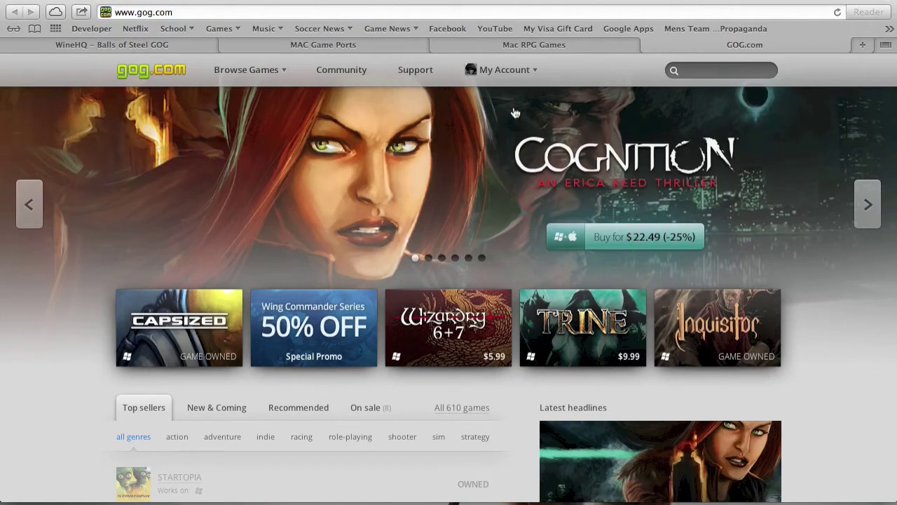
{"action": "left_click", "coordinate": [706, 71]}
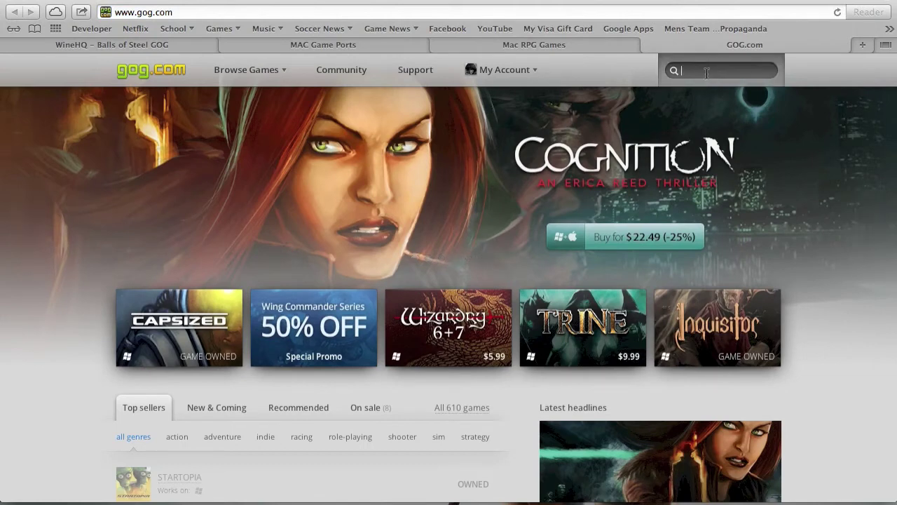
{"action": "type", "text": "age of"}
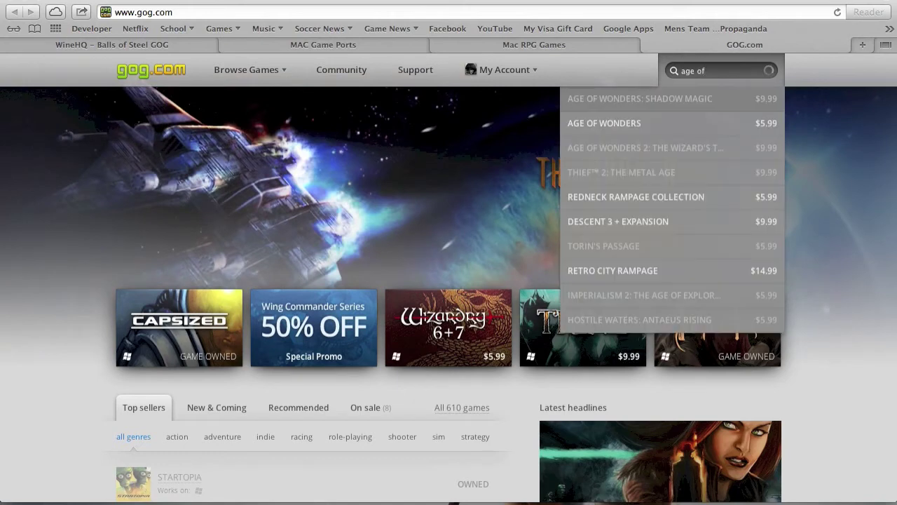
{"action": "left_click", "coordinate": [669, 148]}
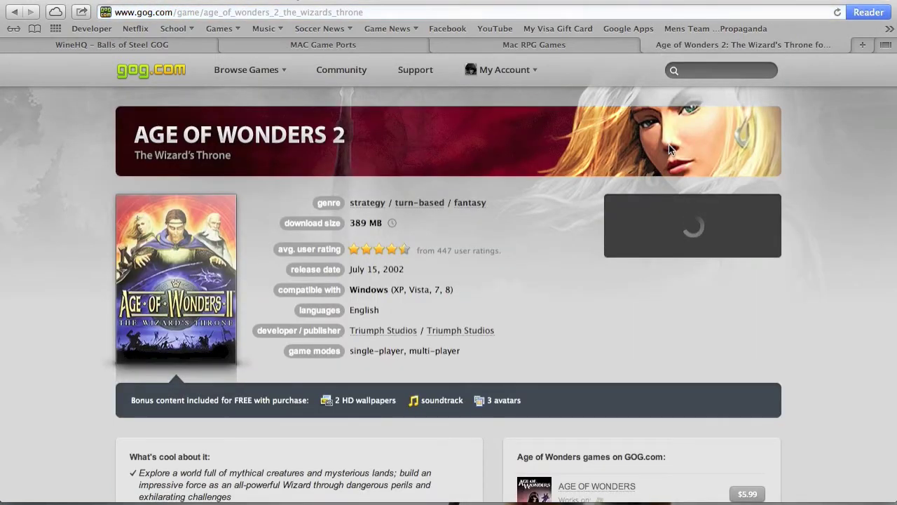
Review the Age of Wonders 2 store page, including its game details and user reviews.
{"action": "scroll", "coordinate": [541, 222], "scroll_direction": "down", "scroll_amount": 3}
{"action": "scroll", "coordinate": [541, 223], "scroll_direction": "up", "scroll_amount": 3}
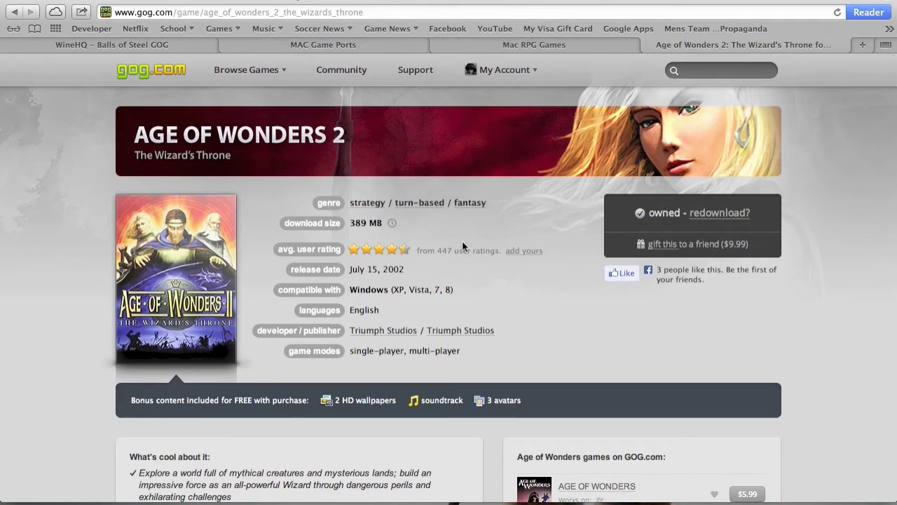
{"action": "scroll", "coordinate": [506, 263], "scroll_direction": "down", "scroll_amount": 10}
{"action": "scroll", "coordinate": [506, 263], "scroll_direction": "down", "scroll_amount": 5}
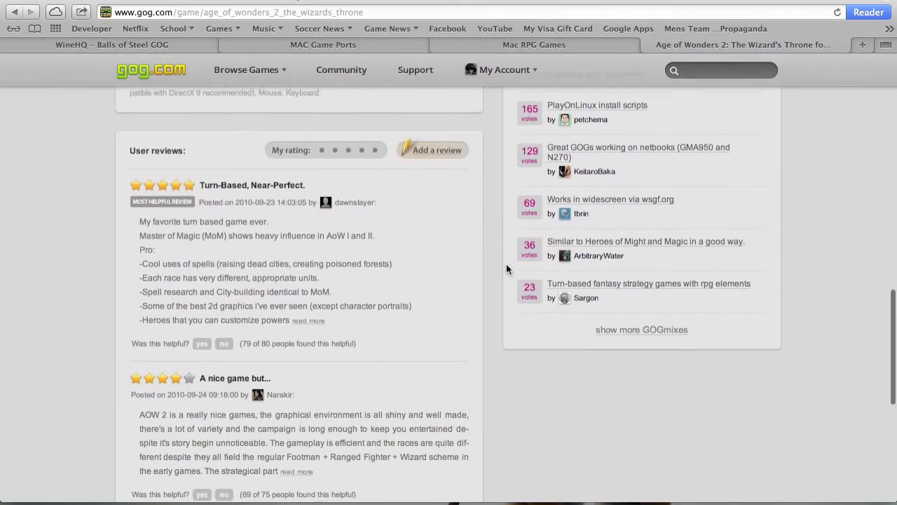
{"action": "scroll", "coordinate": [506, 263], "scroll_direction": "up", "scroll_amount": 15}
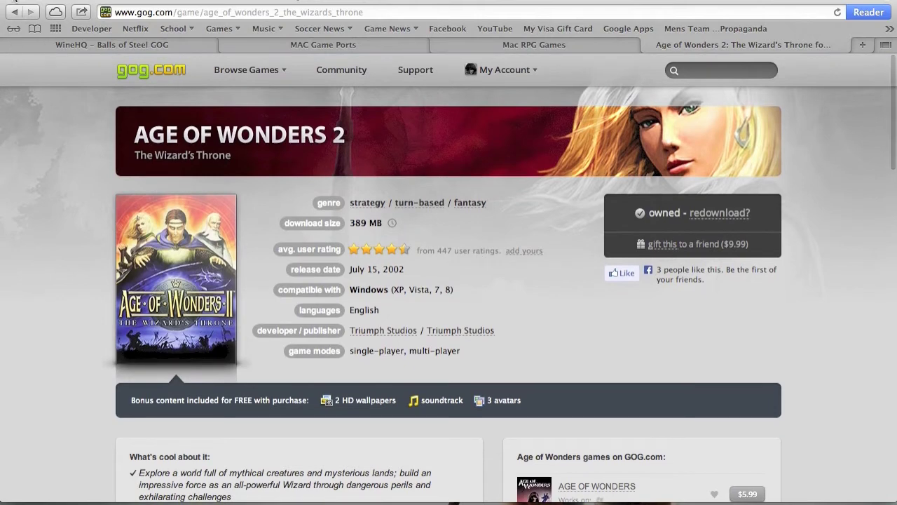
Switch to the desktop and check the Age of Wonders 2 download folder for setup_age_of_wonders_2.exe.
{"action": "left_click", "coordinate": [22, 2]}
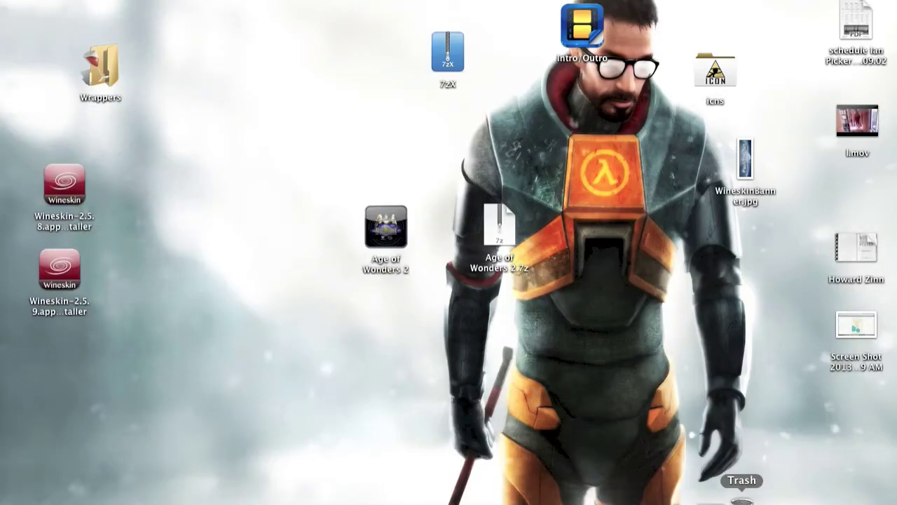
{"action": "left_click", "coordinate": [696, 497]}
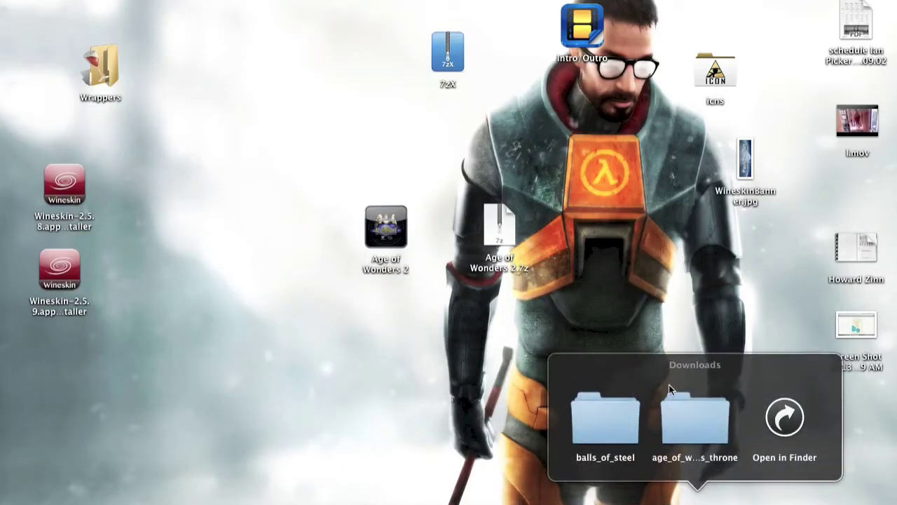
{"action": "left_click", "coordinate": [691, 420]}
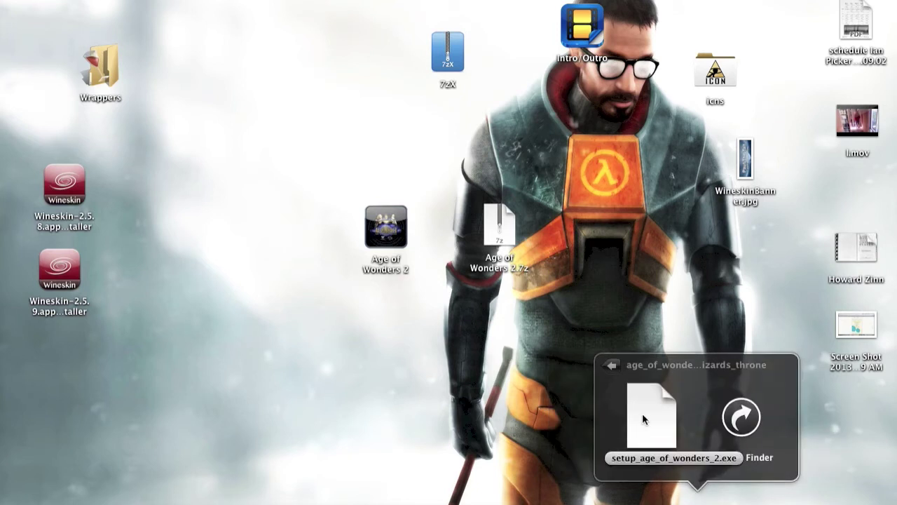
{"action": "left_click", "coordinate": [544, 387]}
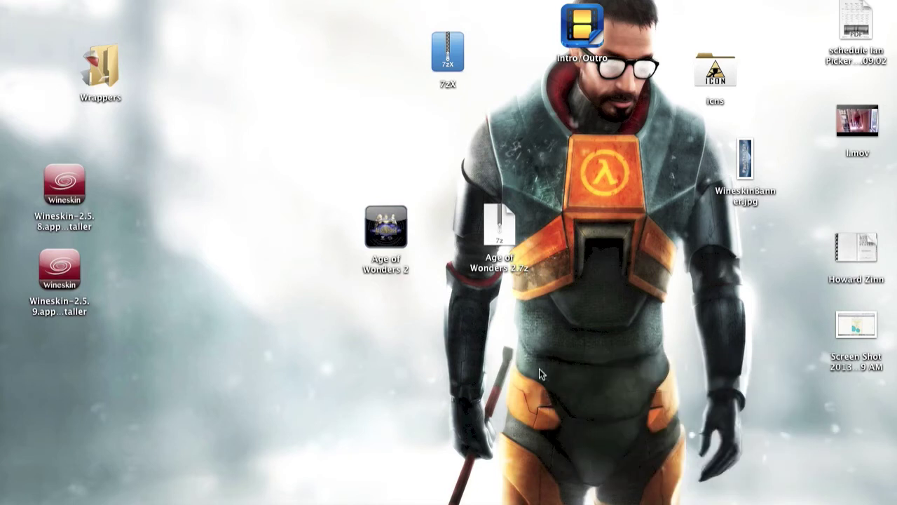
Open the Age of Wonders 2 wrapper and choose setup_age_of_wonders_2.exe from the age_of_wonders_2_the_wizards_throne download folder as the install program.
{"action": "double_click", "coordinate": [386, 231]}
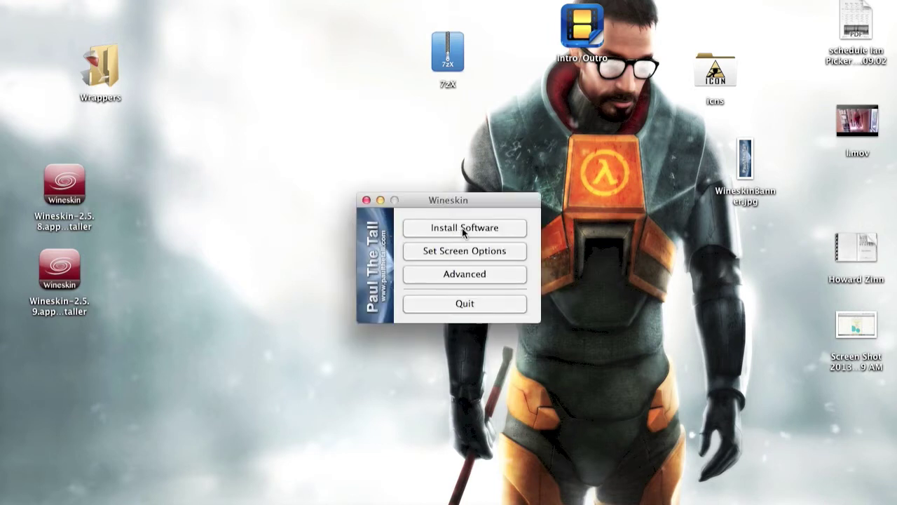
{"action": "left_click", "coordinate": [461, 228]}
{"action": "left_click", "coordinate": [317, 198]}
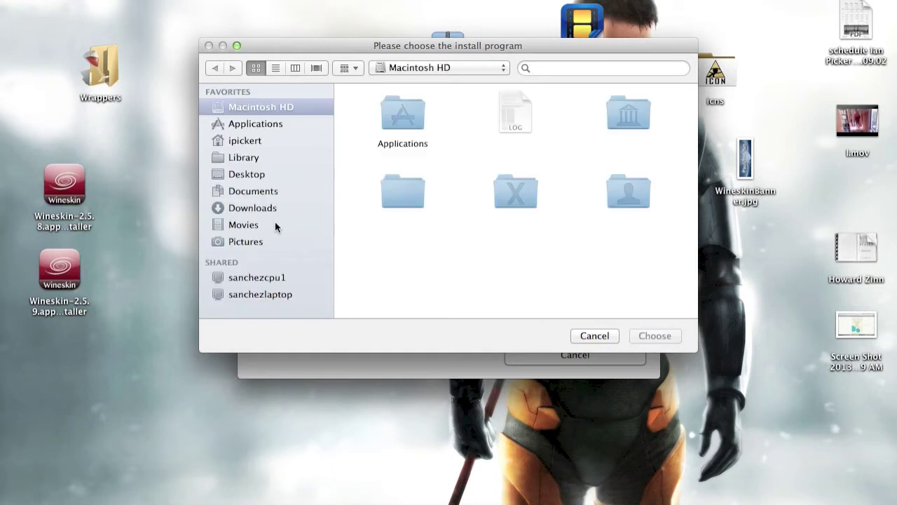
{"action": "left_click", "coordinate": [267, 216]}
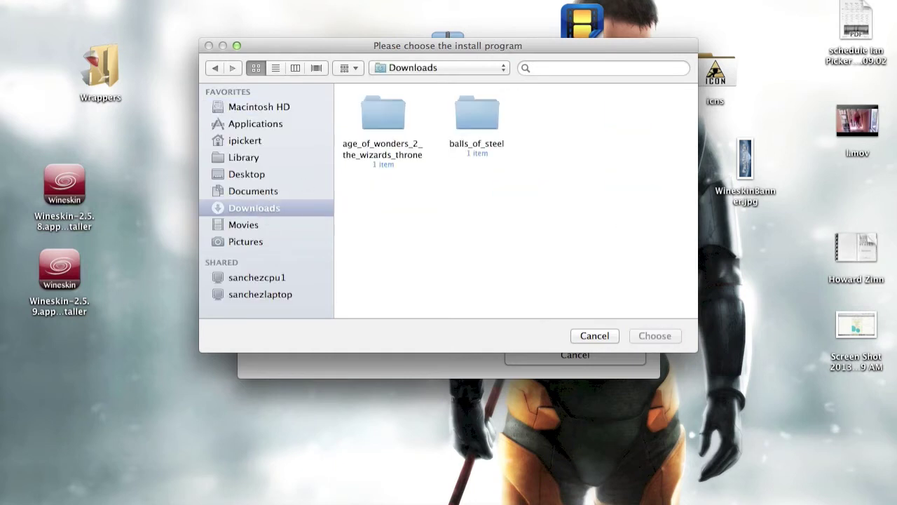
{"action": "double_click", "coordinate": [383, 112]}
{"action": "left_click", "coordinate": [383, 112]}
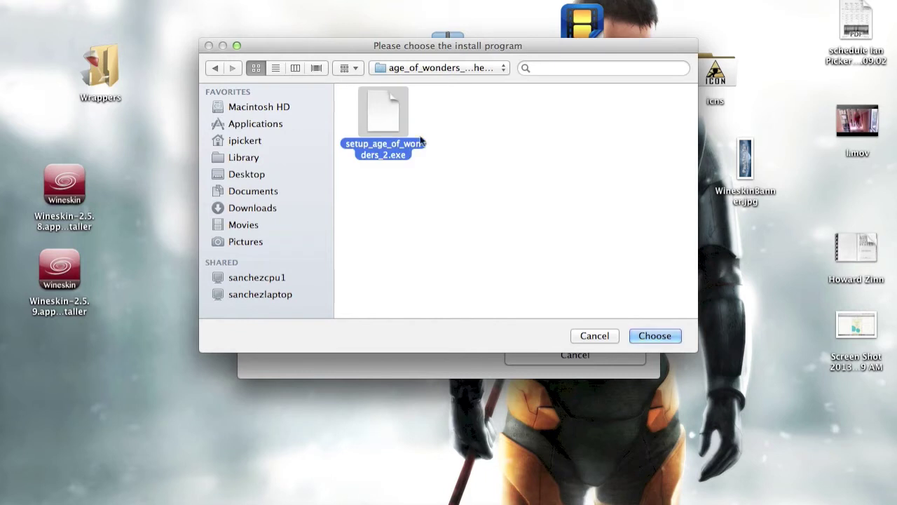
{"action": "left_click", "coordinate": [655, 336]}
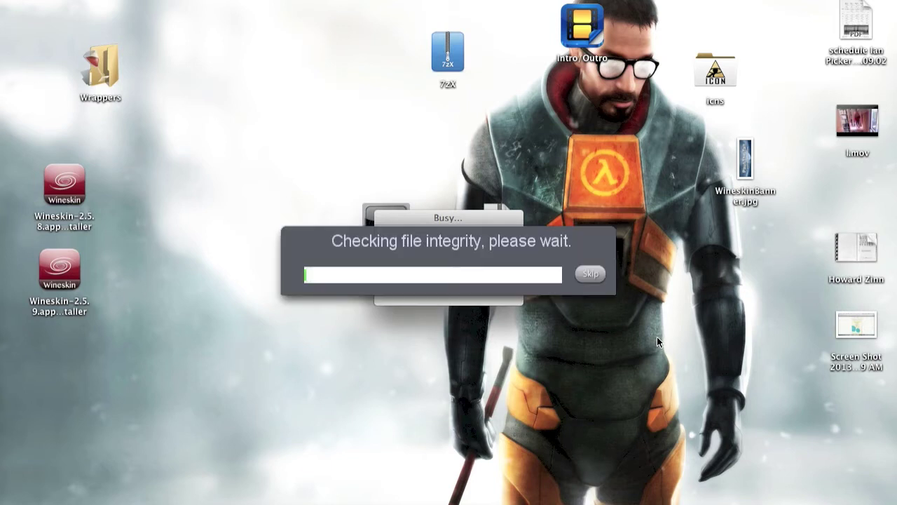
Skip the file integrity check and install Age of Wonders 2 to C:\Program Files\GOG.com\Age of Wonders II without Foxit Reader, exiting the installer when done.
{"action": "left_click", "coordinate": [590, 274]}
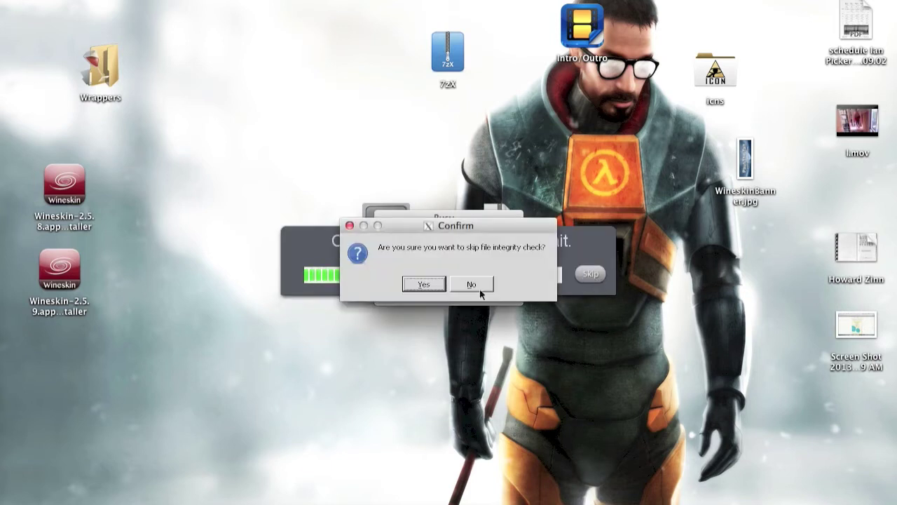
{"action": "left_click", "coordinate": [430, 283]}
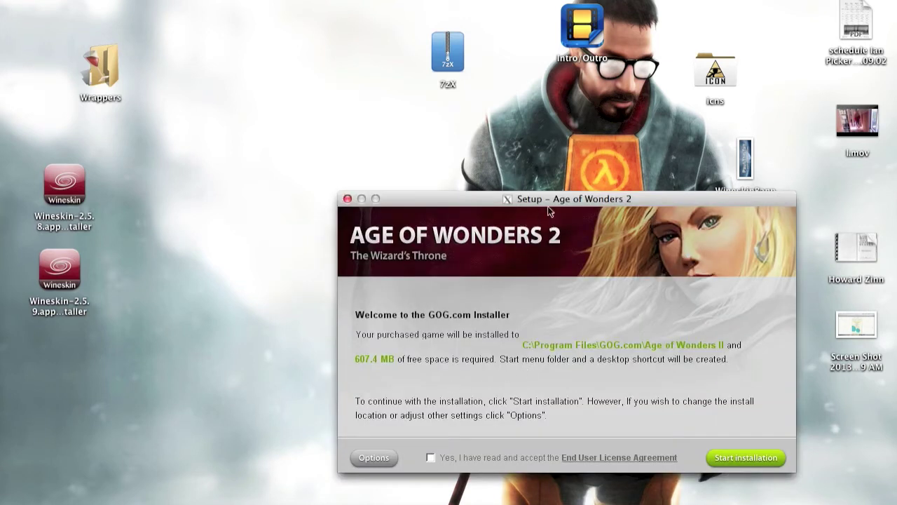
{"action": "left_click_drag", "start_coordinate": [576, 199], "coordinate": [462, 89]}
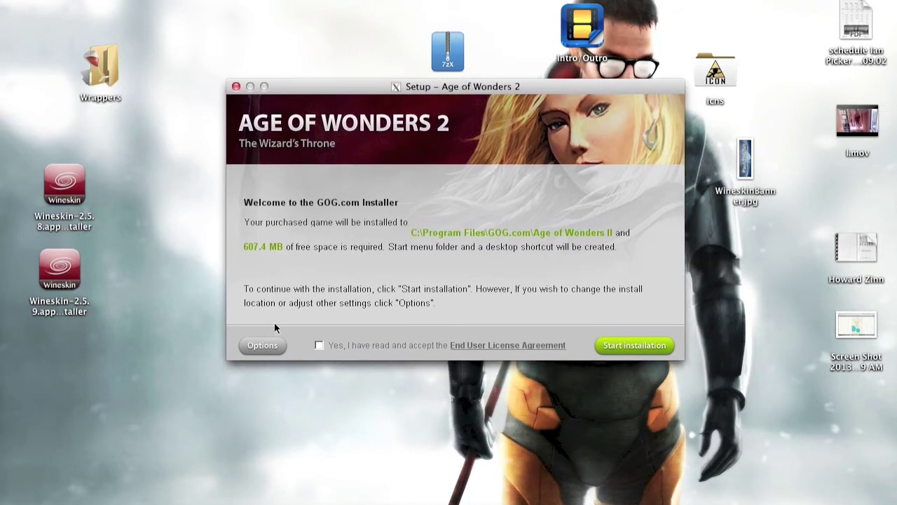
{"action": "left_click", "coordinate": [263, 345]}
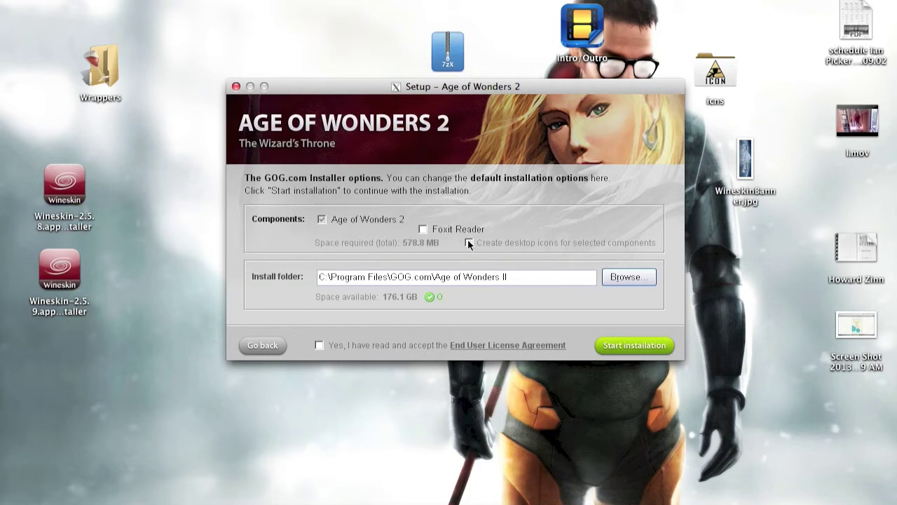
{"action": "left_click", "coordinate": [627, 342]}
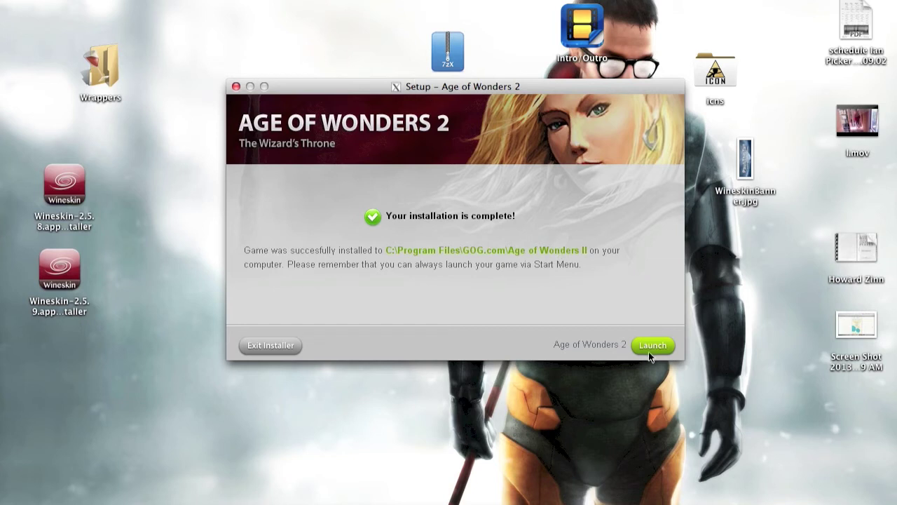
{"action": "left_click", "coordinate": [270, 347]}
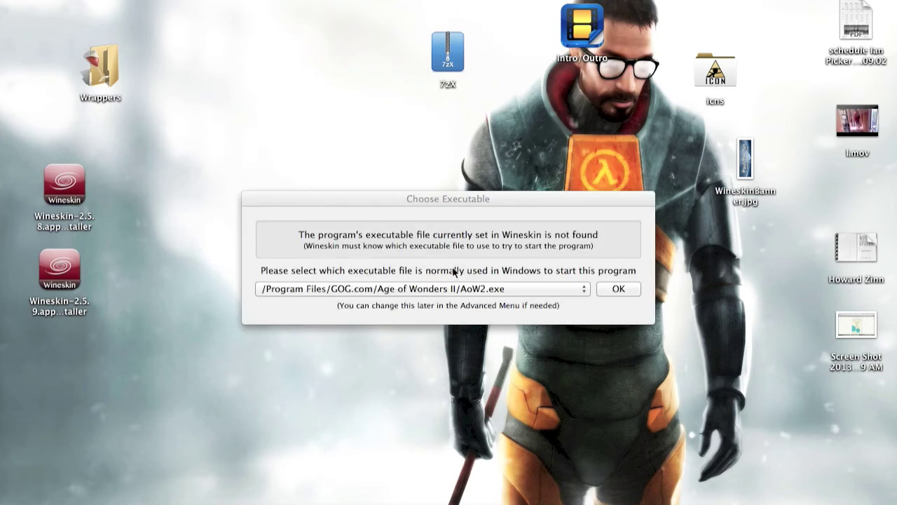
Set /Program Files/GOG.com/Age of Wonders II/AoW2.exe as the wrapper's executable and quit Wineskin.
{"action": "left_click", "coordinate": [466, 289]}
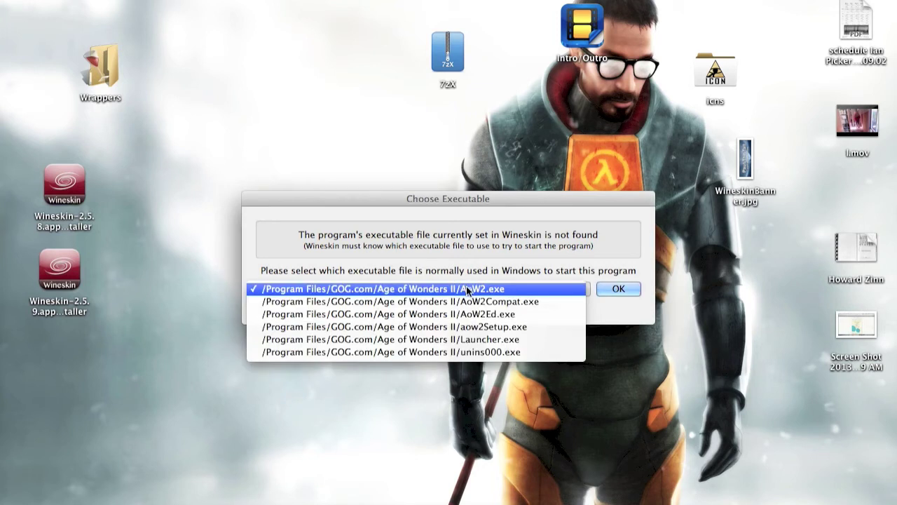
{"action": "left_click", "coordinate": [541, 284]}
{"action": "left_click", "coordinate": [619, 289]}
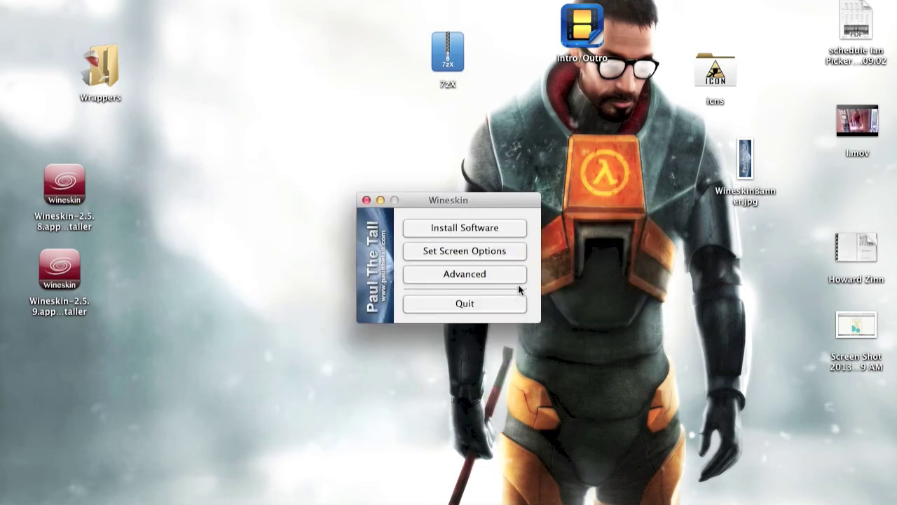
{"action": "left_click", "coordinate": [465, 303]}
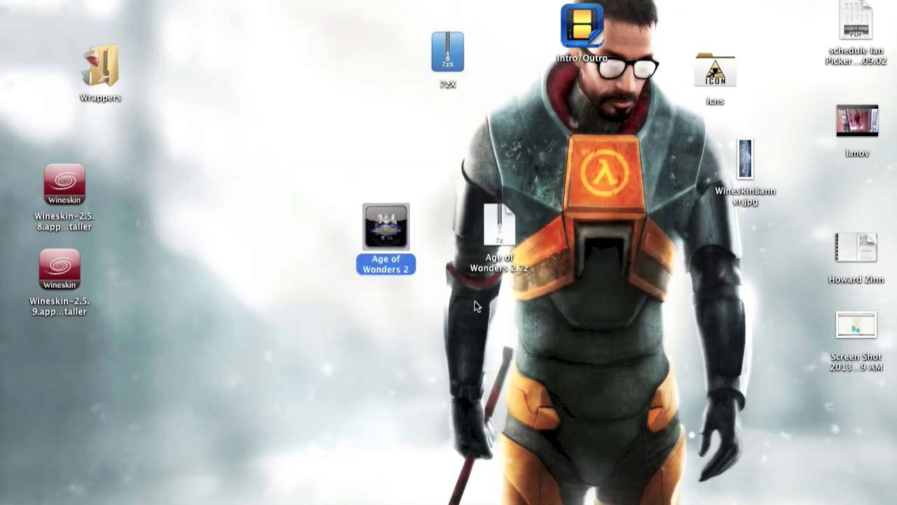
Try to launch the Age of Wonders 2 wrapper, dismiss the error and quit the running XQuartz.
{"action": "double_click", "coordinate": [384, 233]}
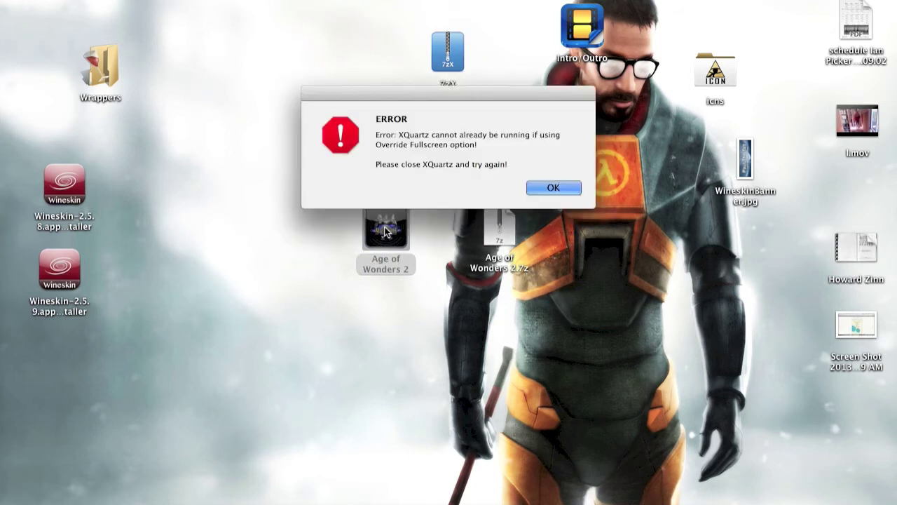
{"action": "left_click", "coordinate": [557, 189]}
{"action": "right_click", "coordinate": [623, 499]}
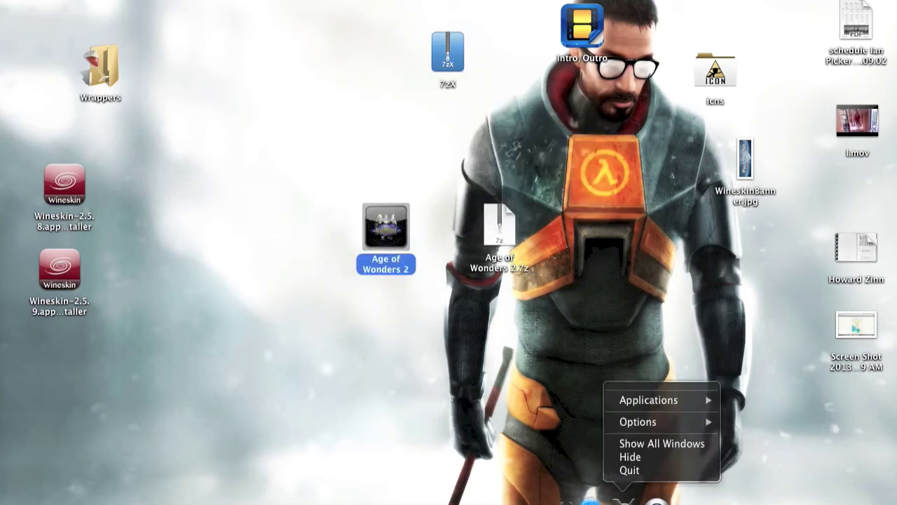
{"action": "left_click", "coordinate": [629, 471]}
Try again to launch Age of Wonders 2 from the desktop.
{"action": "double_click", "coordinate": [385, 231]}
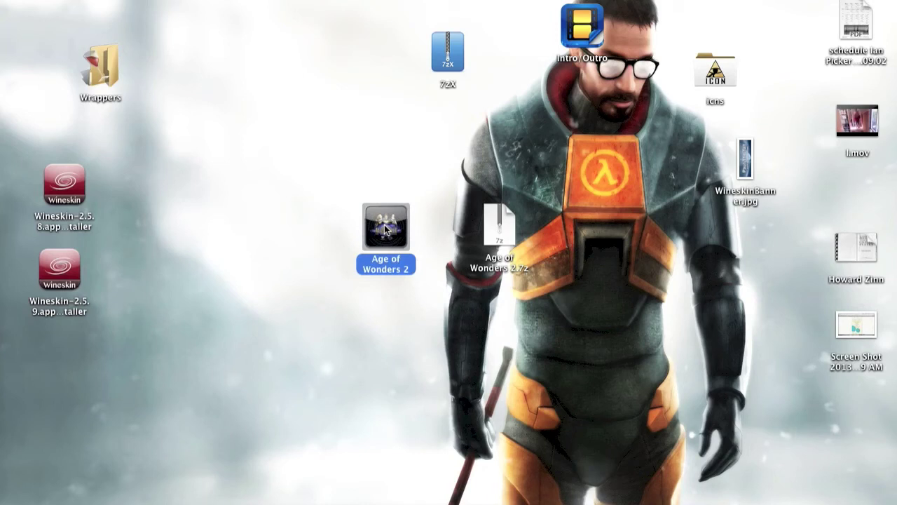
{"action": "double_click", "coordinate": [385, 231]}
{"action": "double_click", "coordinate": [384, 232]}
{"action": "left_click", "coordinate": [278, 254]}
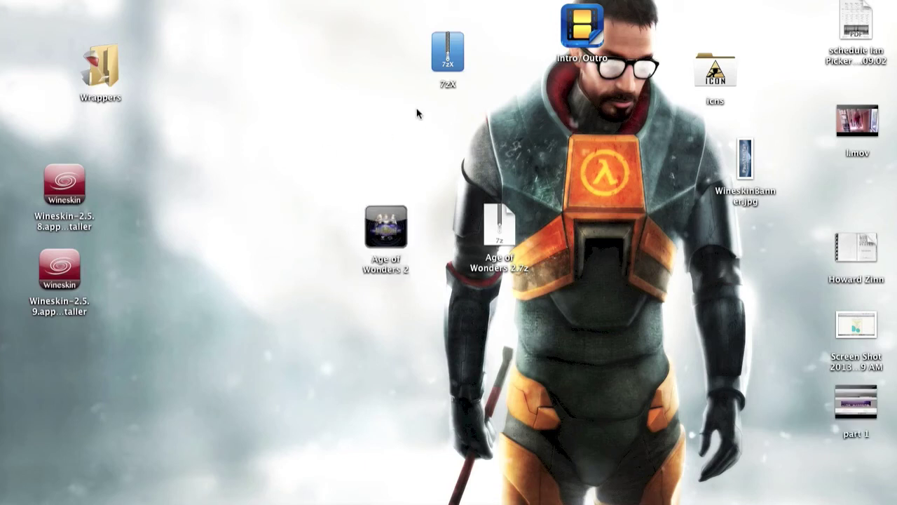
Launch Age of Wonders 2 from the desktop, skip the intro video and quit from the game's main menu.
{"action": "left_click", "coordinate": [384, 222]}
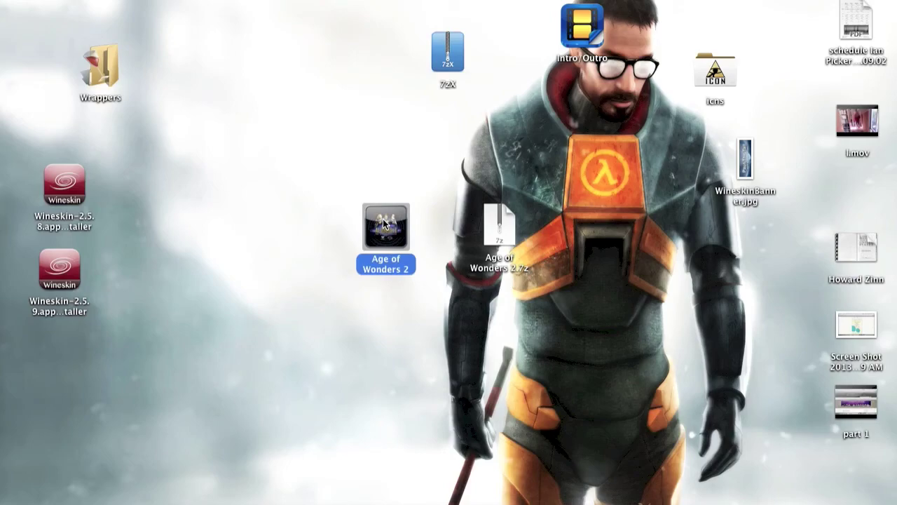
{"action": "double_click", "coordinate": [384, 223]}
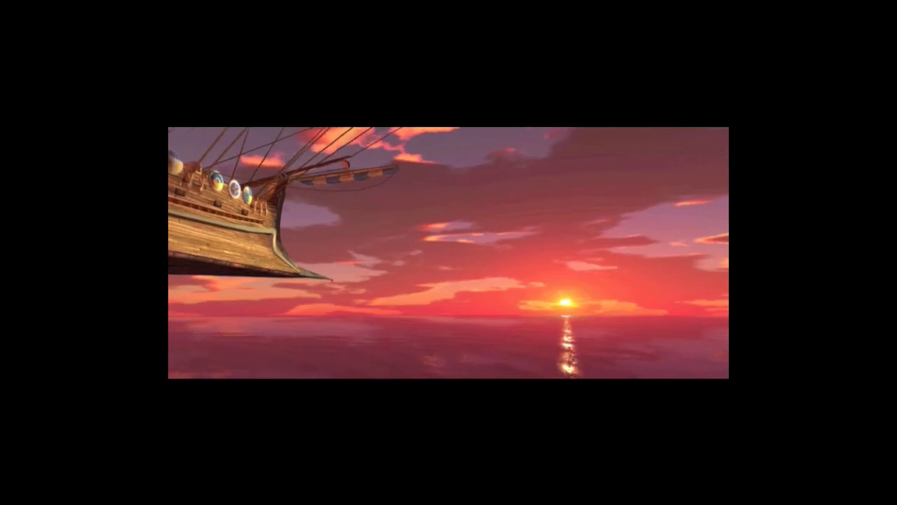
{"action": "key", "text": "Escape"}
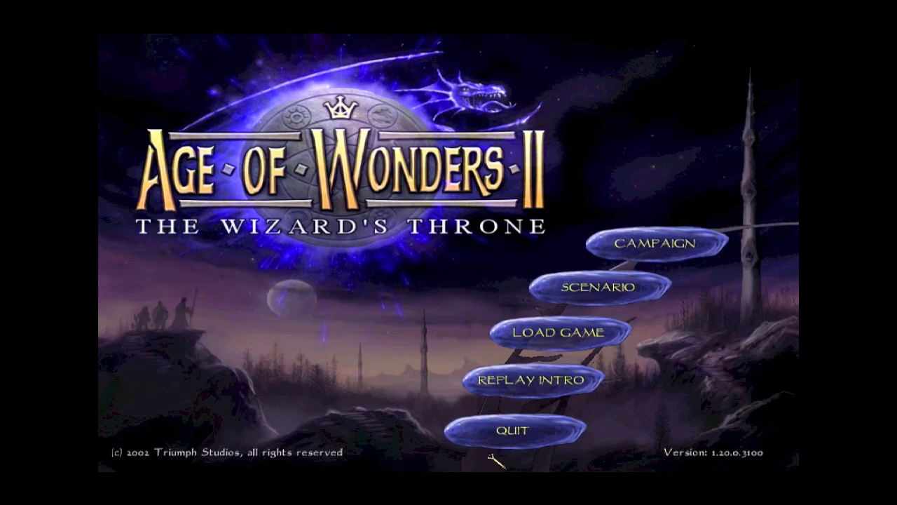
{"action": "left_click", "coordinate": [510, 439]}
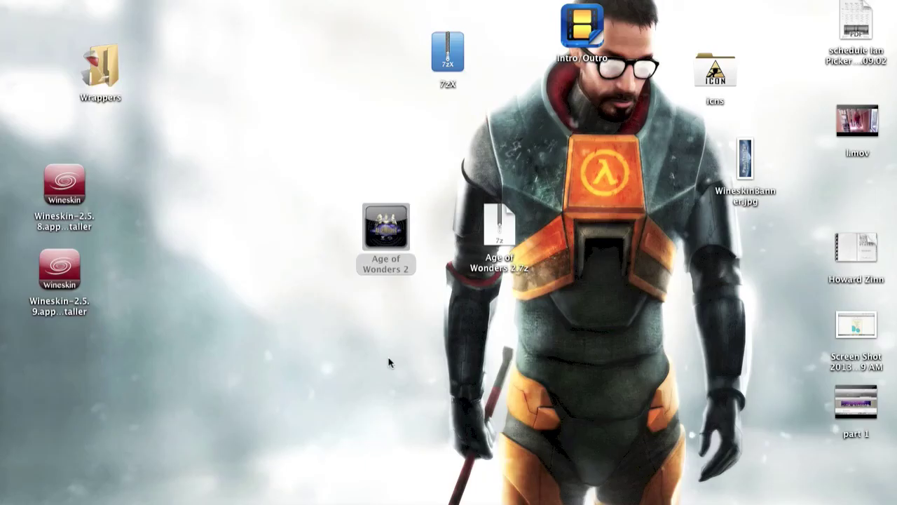
{"action": "left_click", "coordinate": [389, 363]}
{"action": "left_click", "coordinate": [389, 363]}
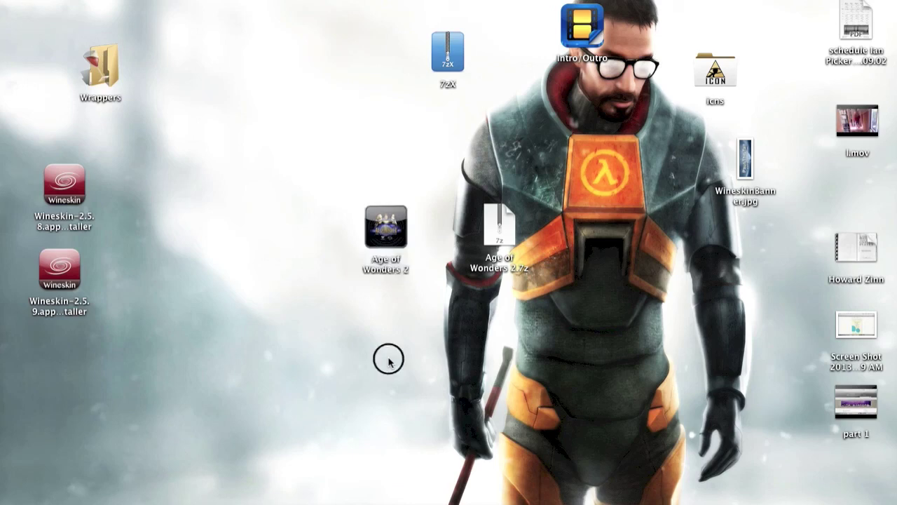